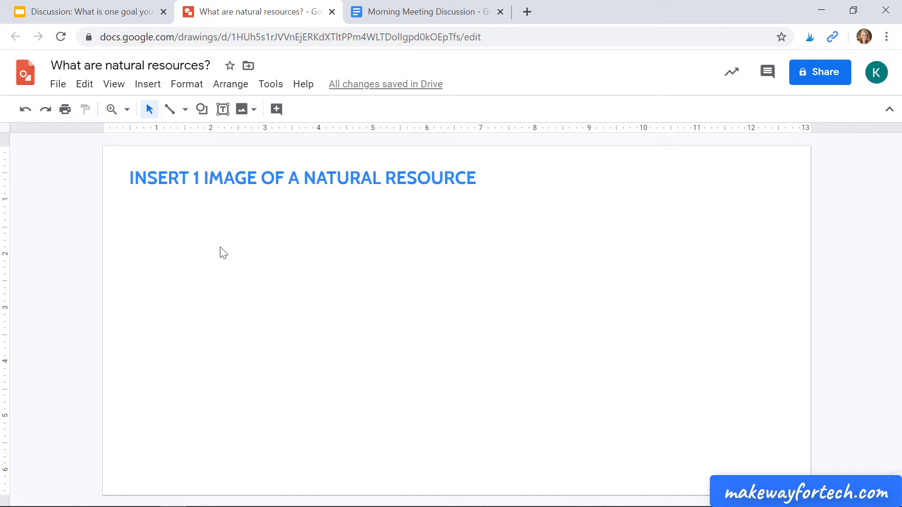
Step: Search the web for TREE images, insert the first one into the drawing, and shrink it below the start of the heading
click(233, 188)
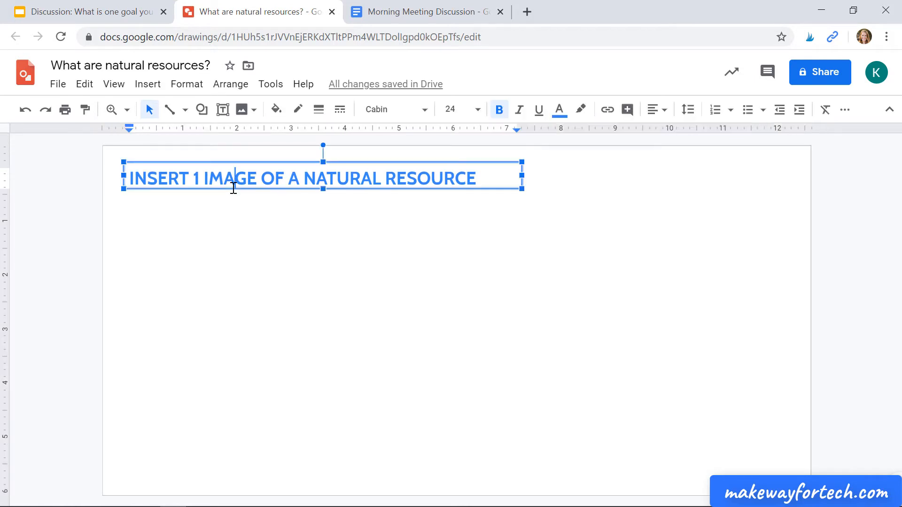
click(227, 231)
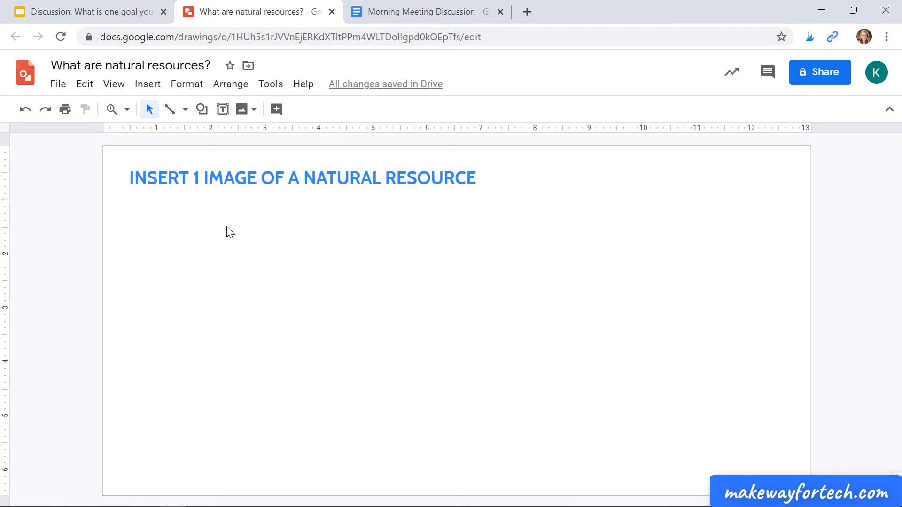
click(254, 110)
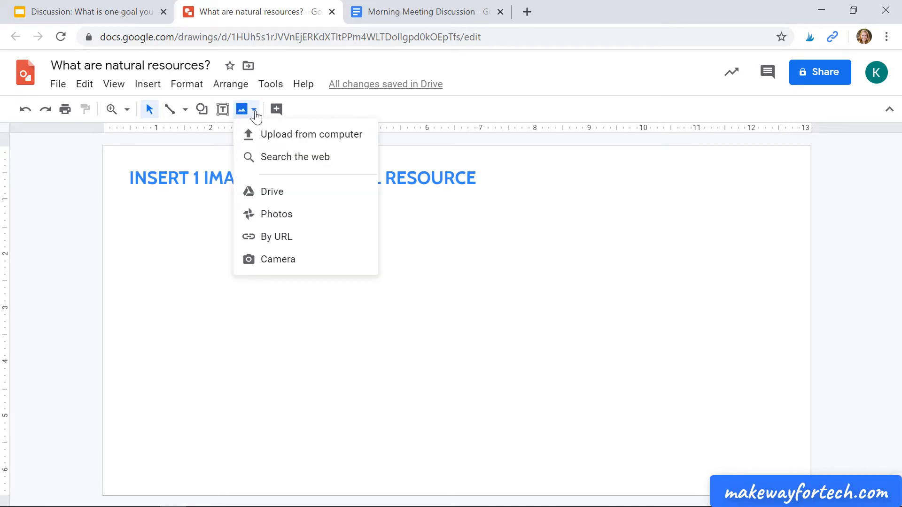
click(267, 160)
text(TREE)
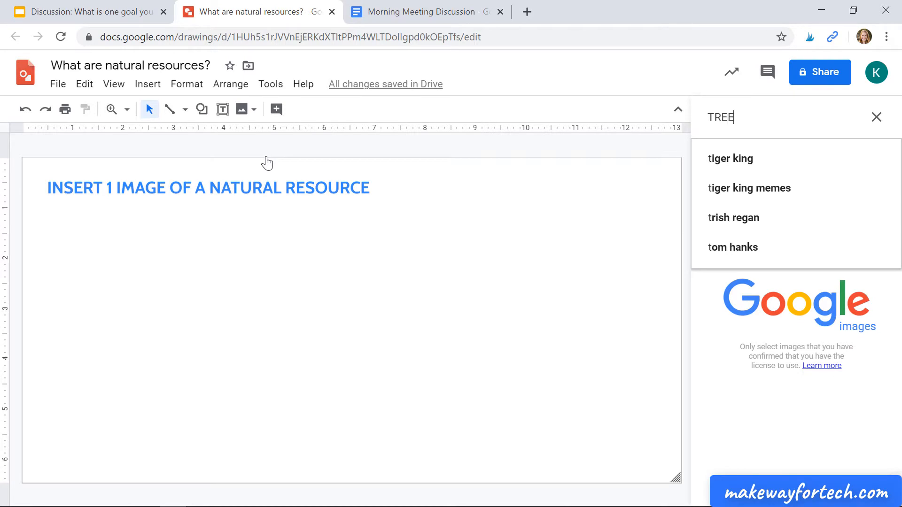
key(Return)
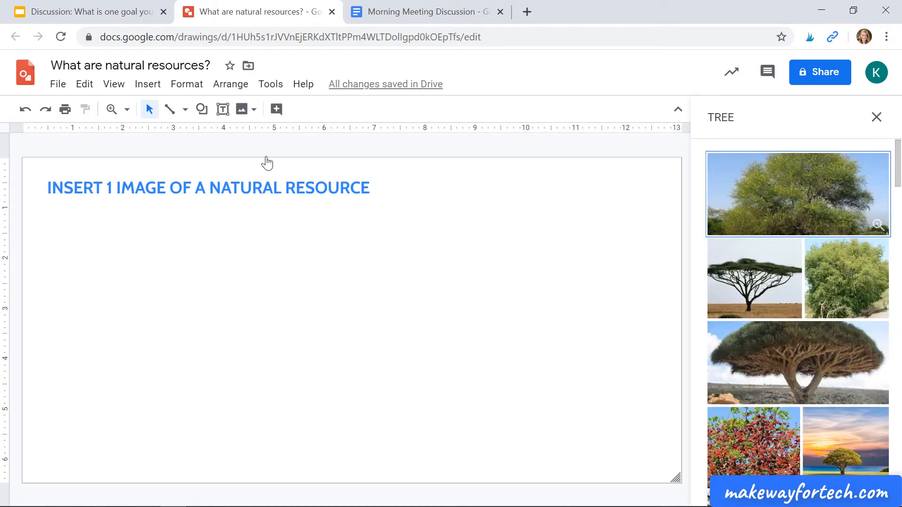
double_click(798, 172)
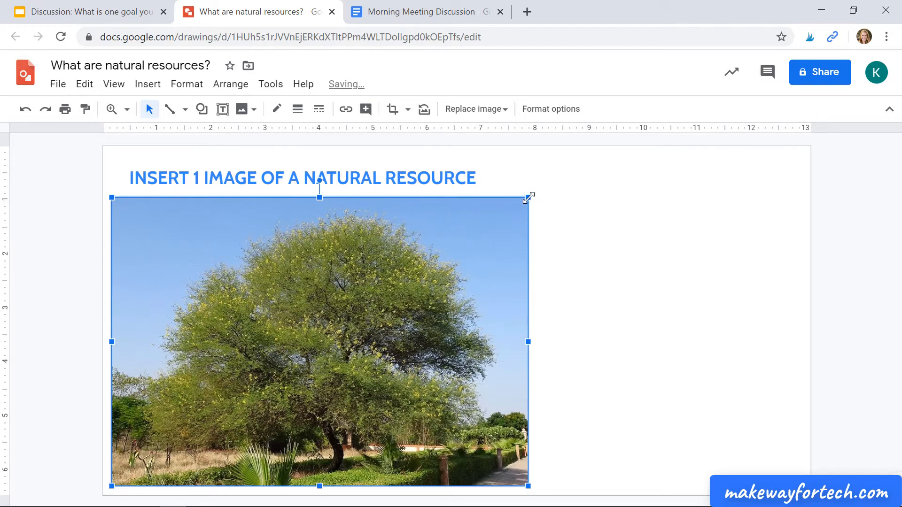
drag(528, 198, 175, 250)
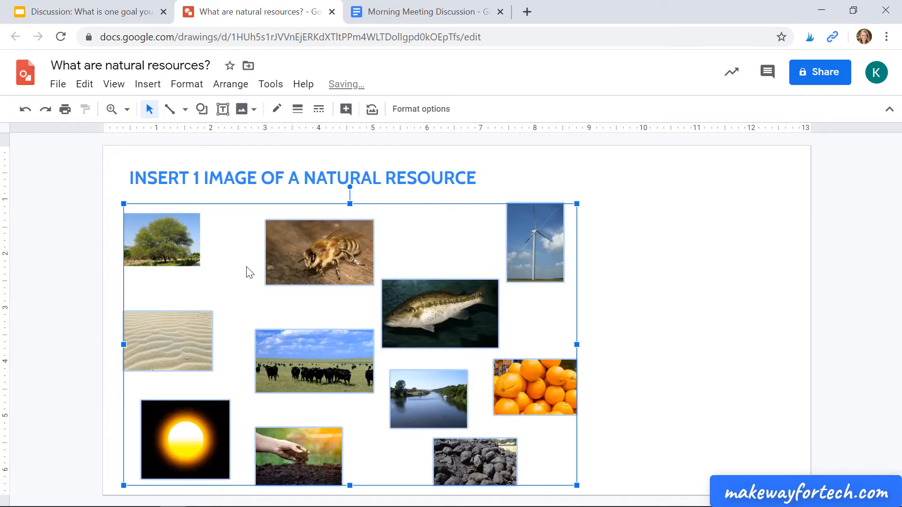
click(112, 266)
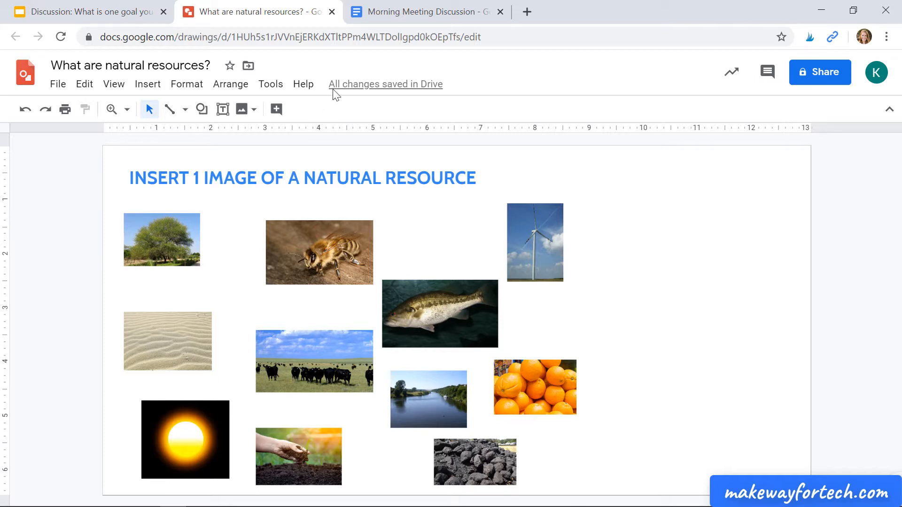
Step: Switch to the Morning Meeting Discussion document and bring the read-aloud voting table into view
click(425, 17)
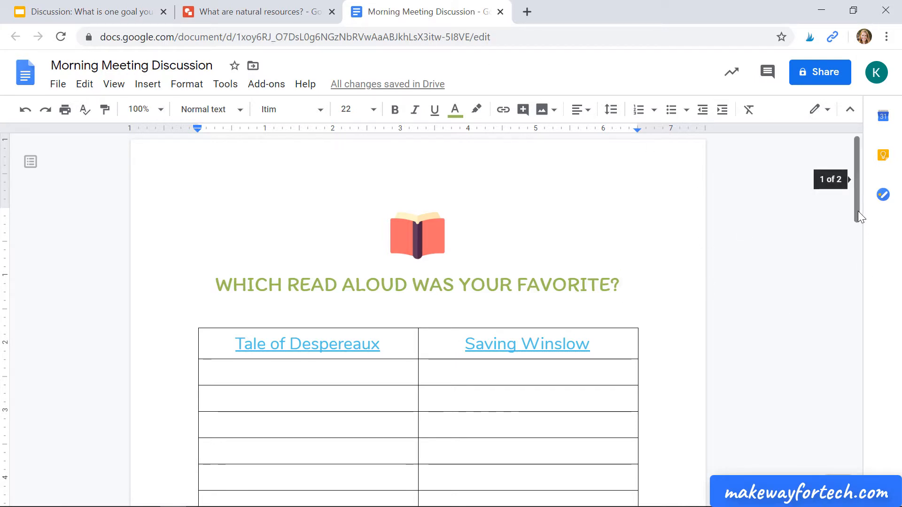
drag(858, 211, 855, 233)
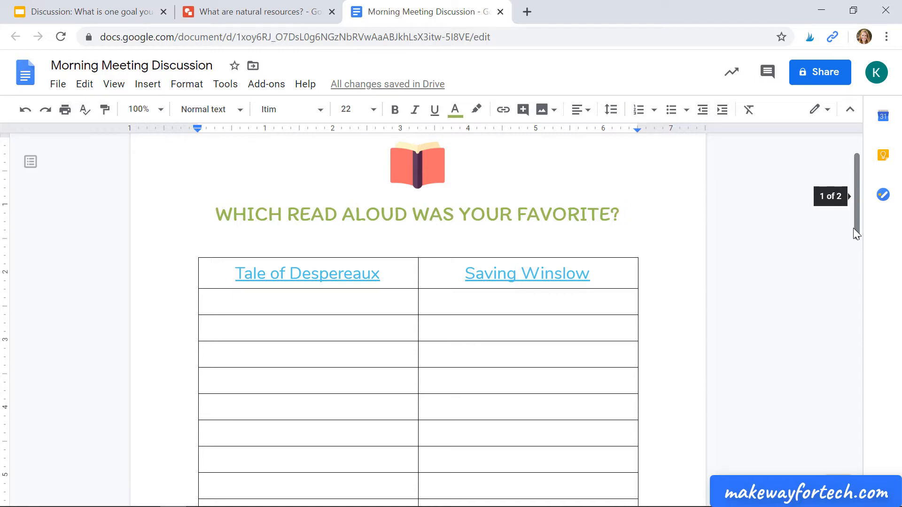
click(234, 304)
click(148, 84)
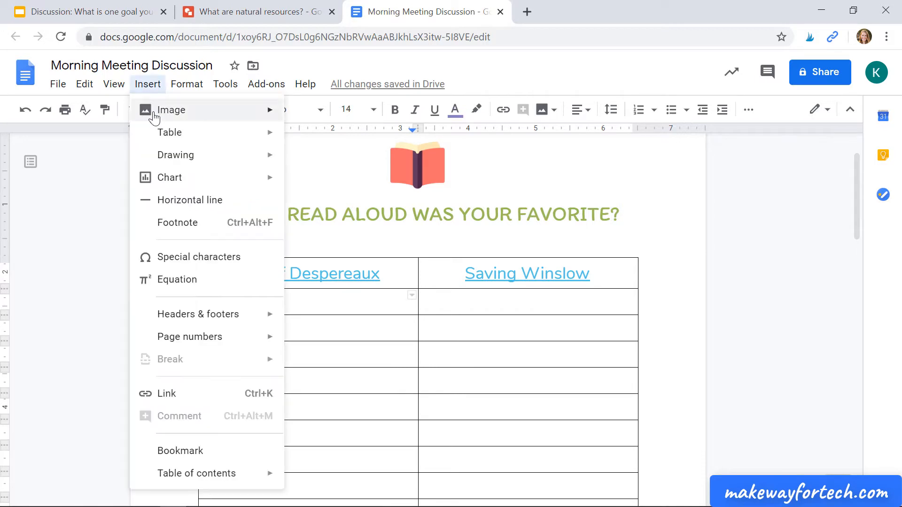
mouse_move(165, 134)
click(99, 165)
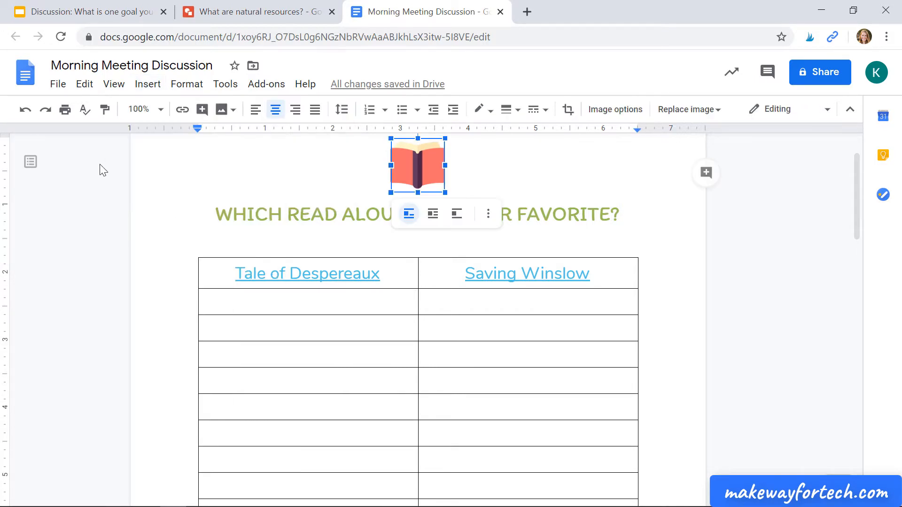
click(207, 245)
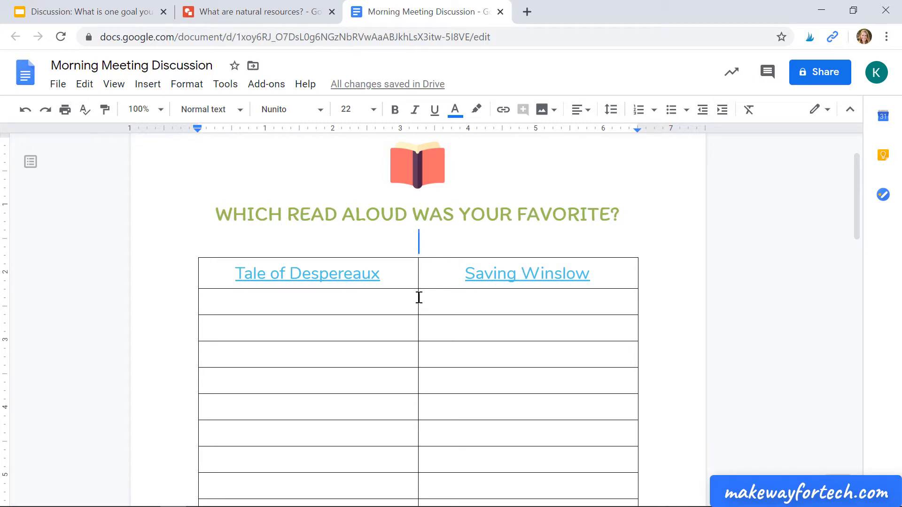
Step: Enter a voter's first name in the first empty cell under Tale of Despereaux
click(365, 301)
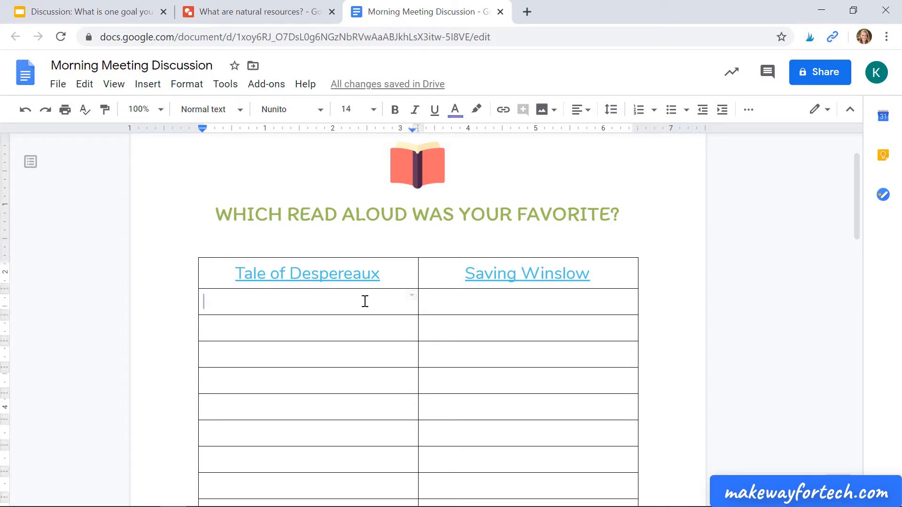
text(Kathryn)
click(108, 14)
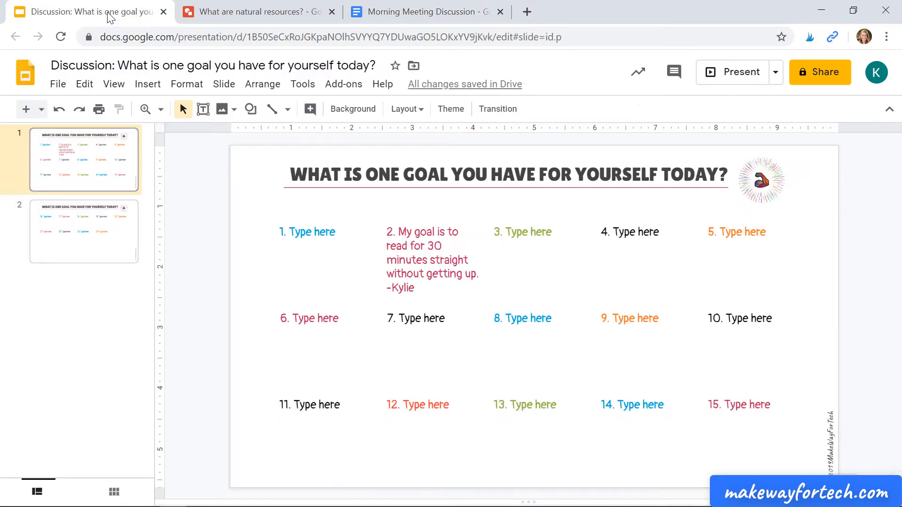
click(233, 17)
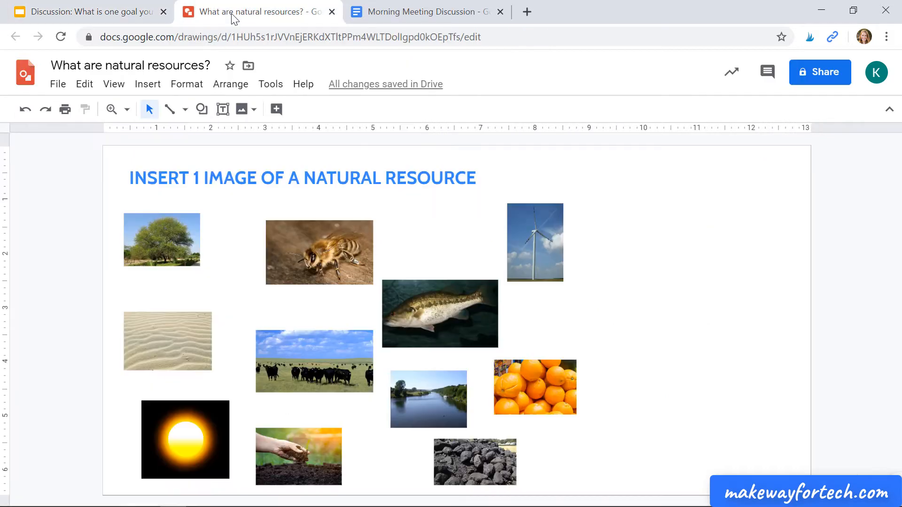
click(415, 18)
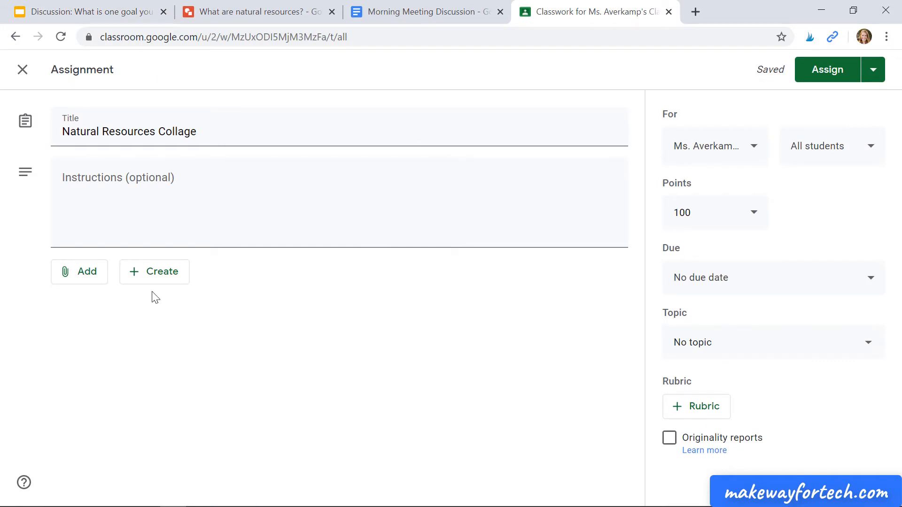
Step: Attach the "What are natural resources?" drawing from Google Drive to the Natural Resources Collage assignment with the "Students can edit file" option
click(84, 282)
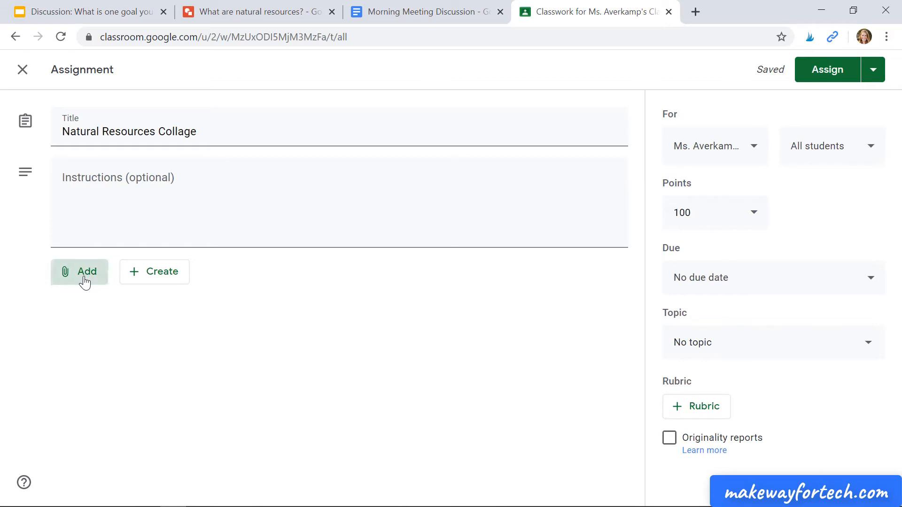
click(97, 299)
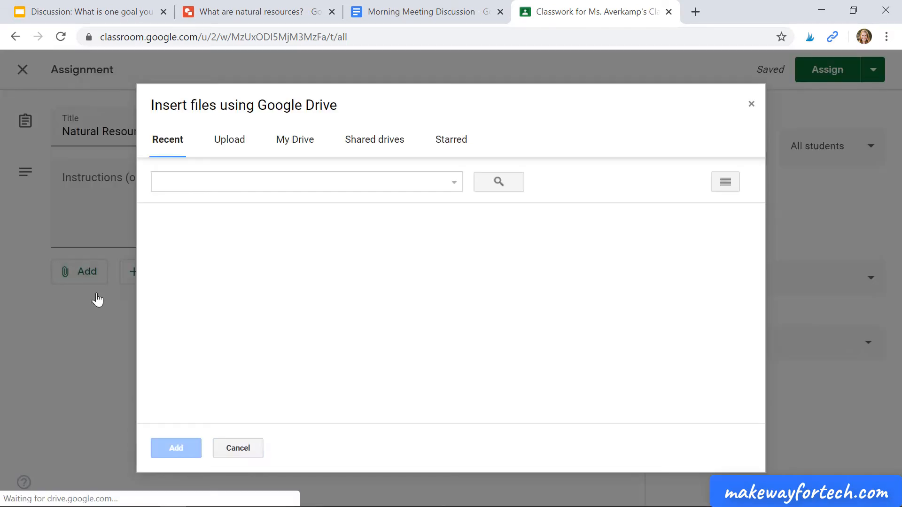
double_click(204, 307)
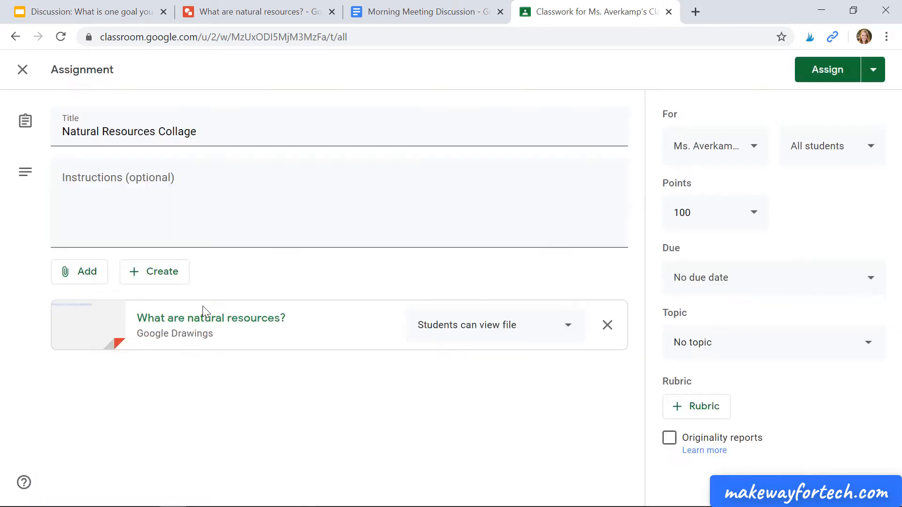
click(557, 336)
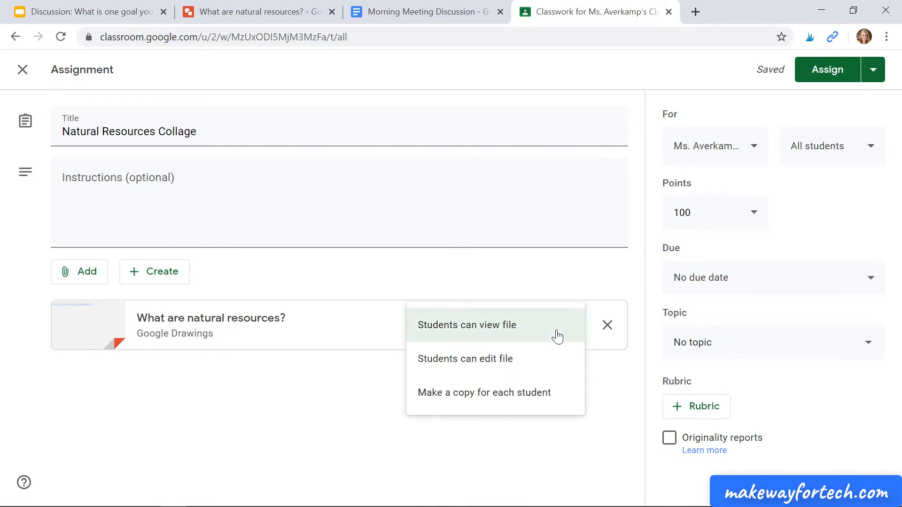
click(556, 367)
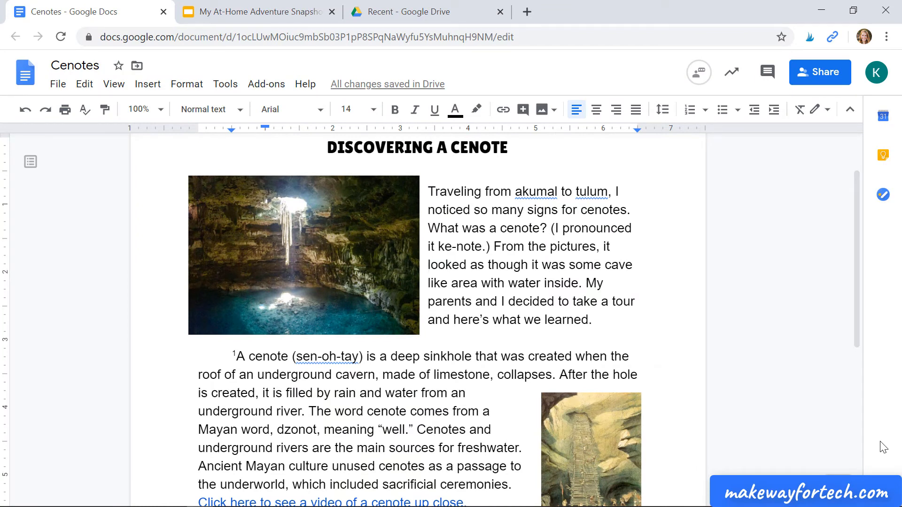
Step: Share the Cenotes document with the recipient's suggested e-mail address, granting "Can comment" access, and send the invitation
click(117, 455)
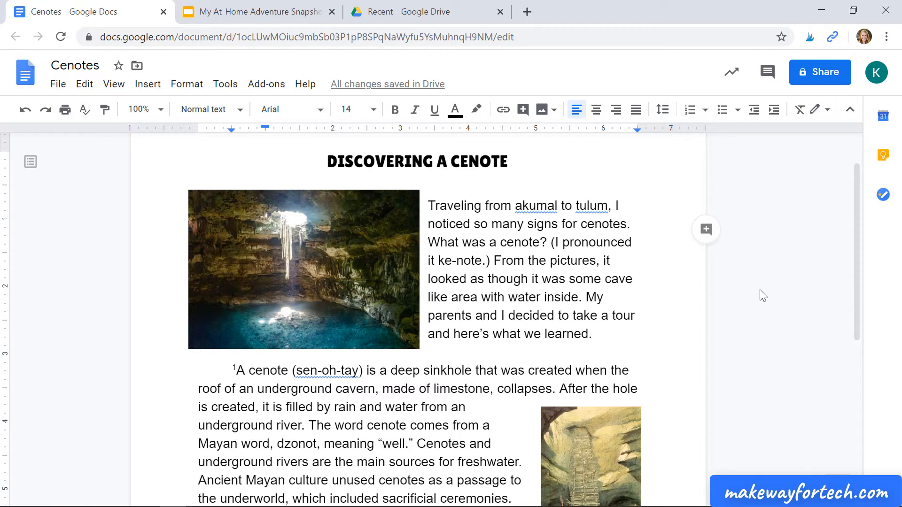
click(827, 79)
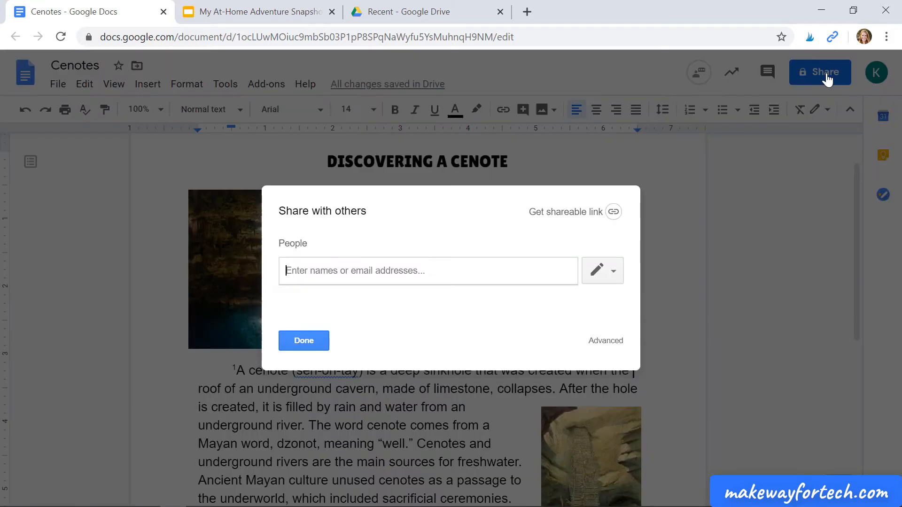
text(francis)
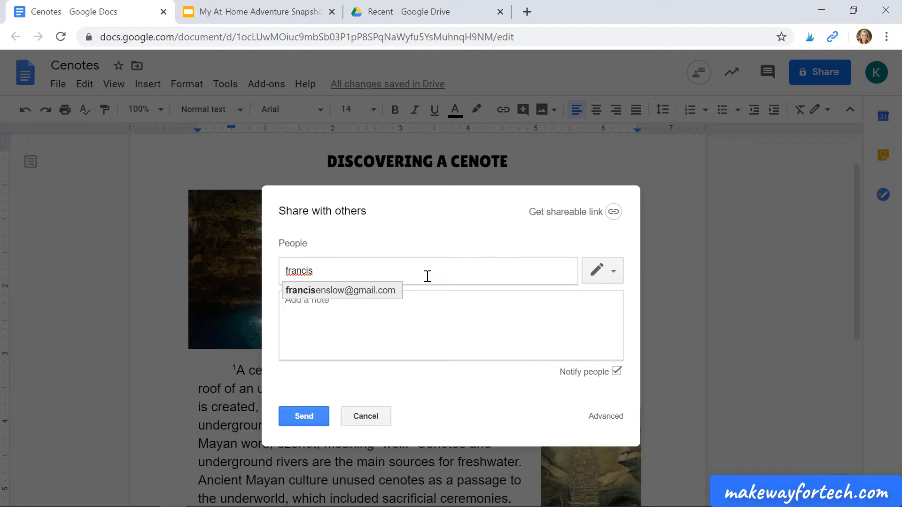
click(384, 294)
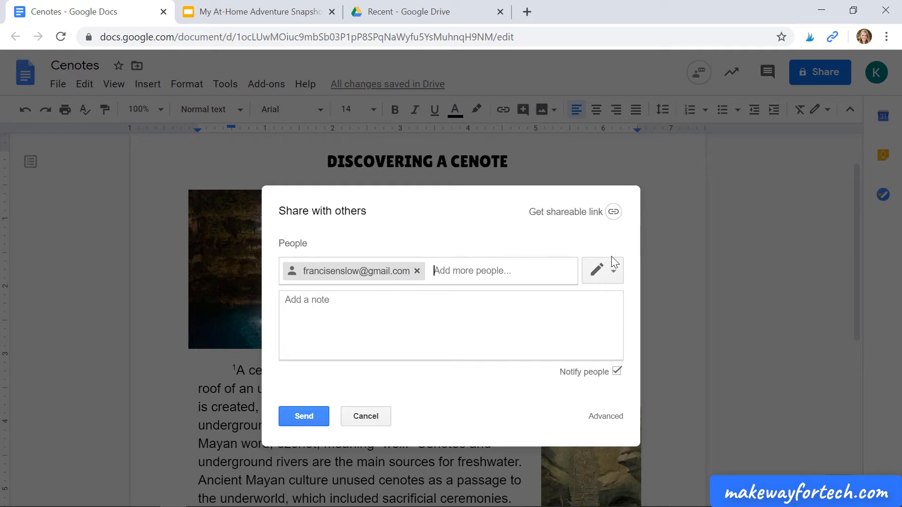
click(608, 271)
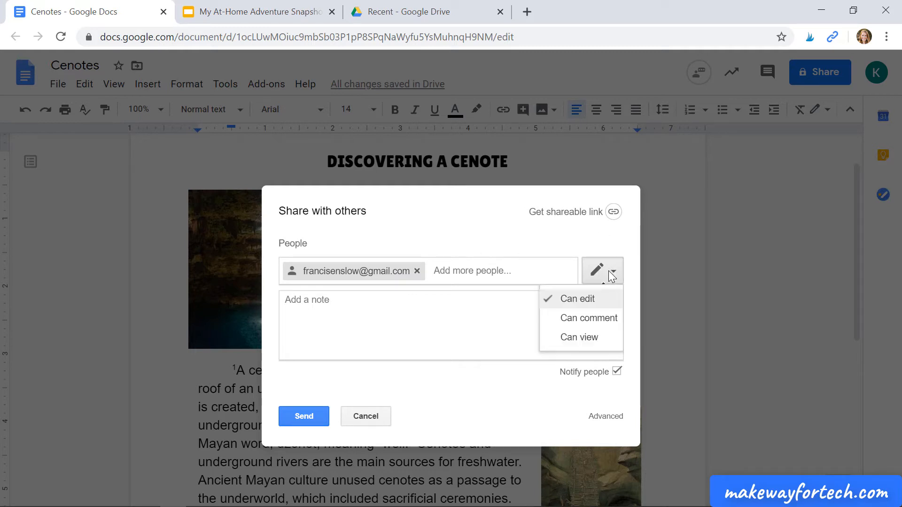
click(591, 320)
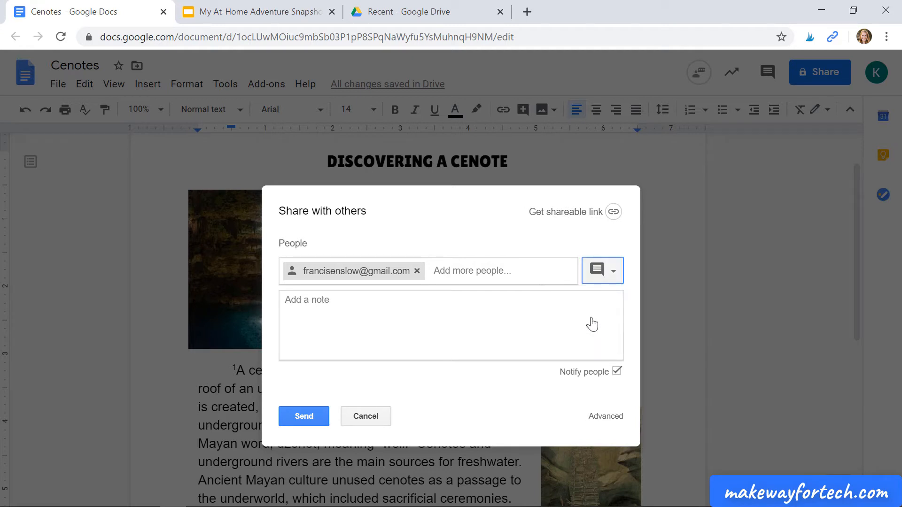
click(308, 415)
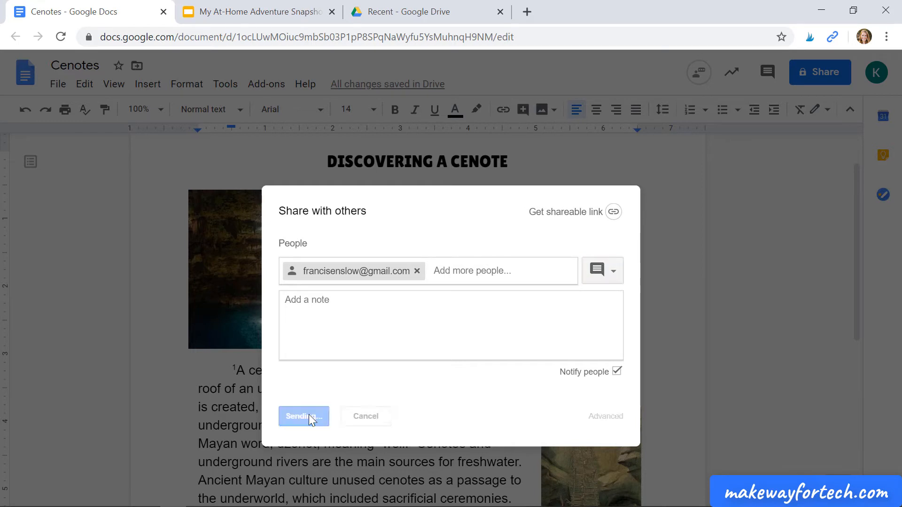
click(325, 314)
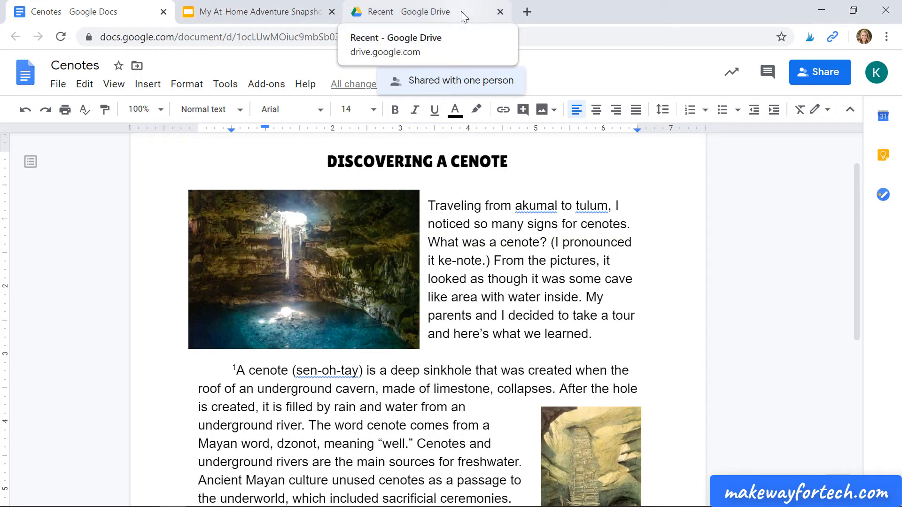
Step: Switch to the recipient's Google Drive, open Cenotes from the shared files, and check the other collaborator's contact card
click(461, 11)
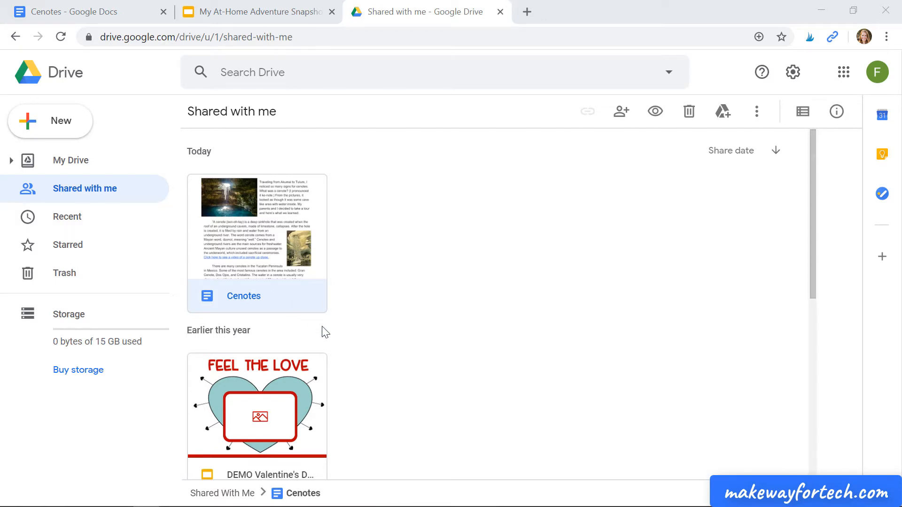
double_click(299, 293)
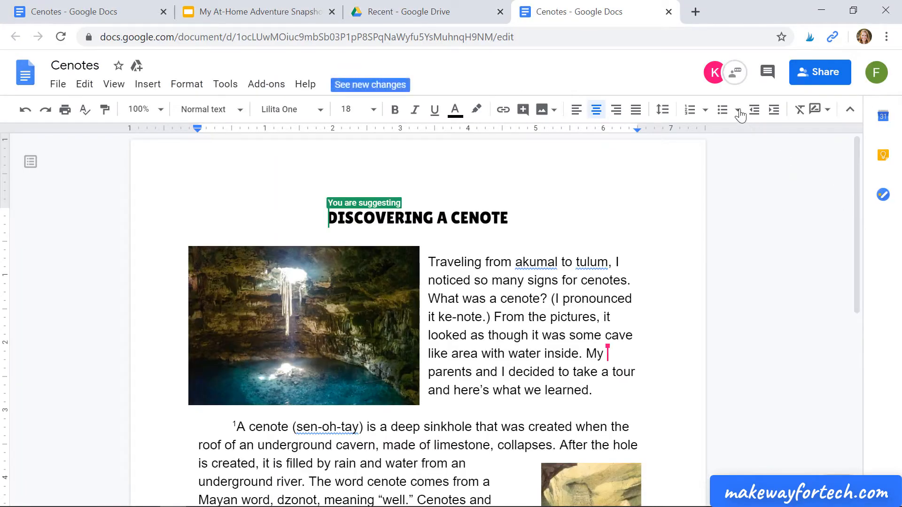
mouse_move(713, 79)
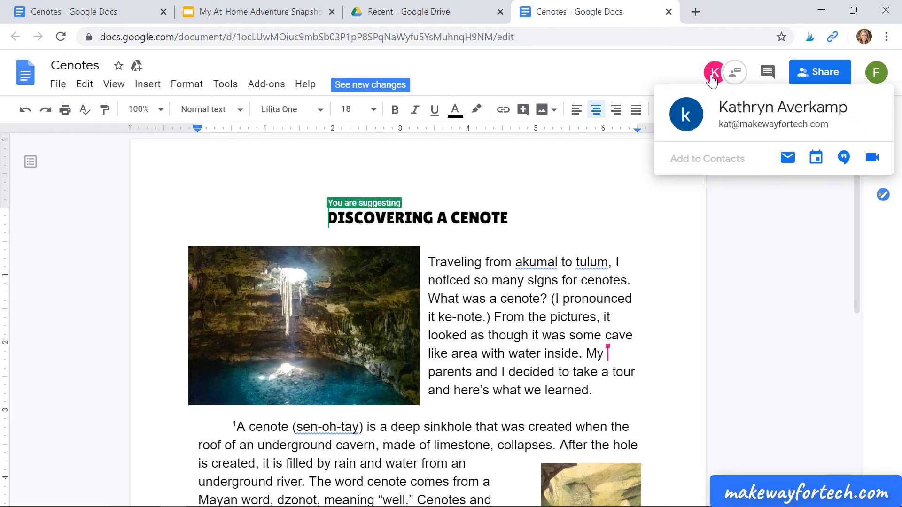
click(768, 275)
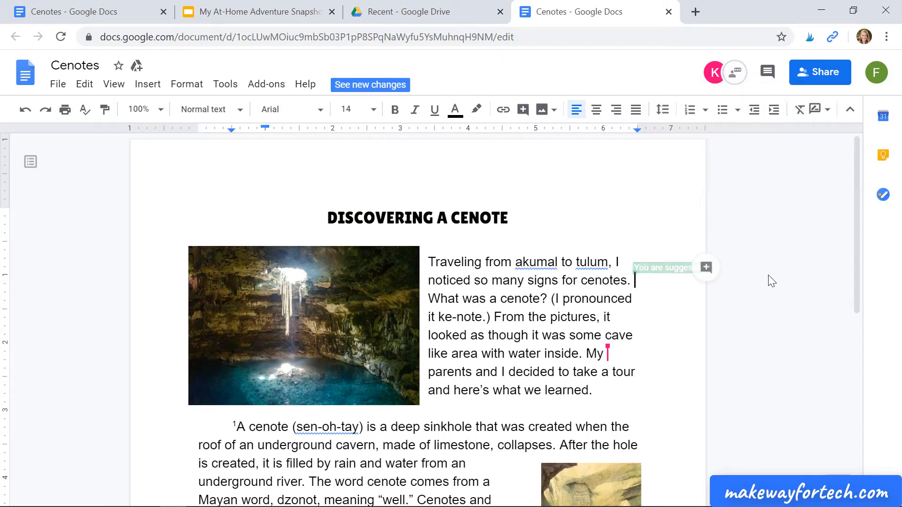
scroll(853, 227, down, 1)
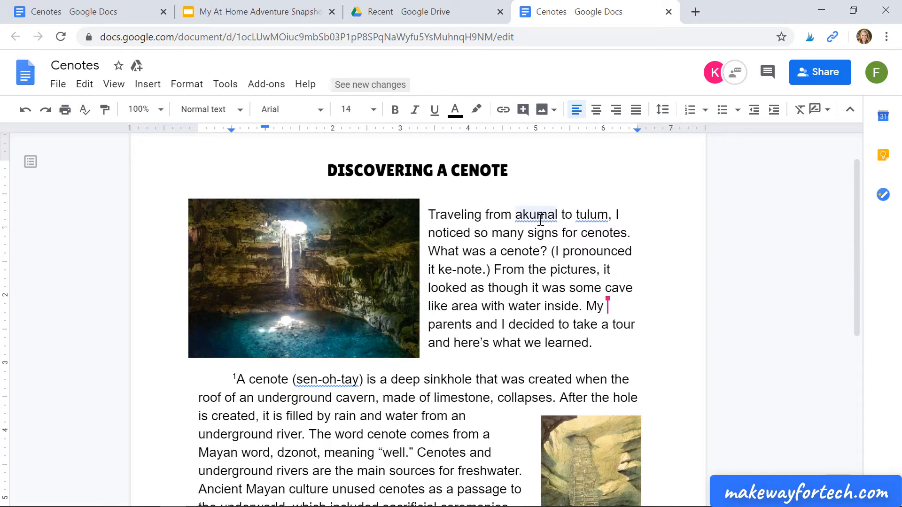
Step: Add the comment "Proper nouns need capitals." to the words "akumal to tulum" in the first paragraph
click(517, 216)
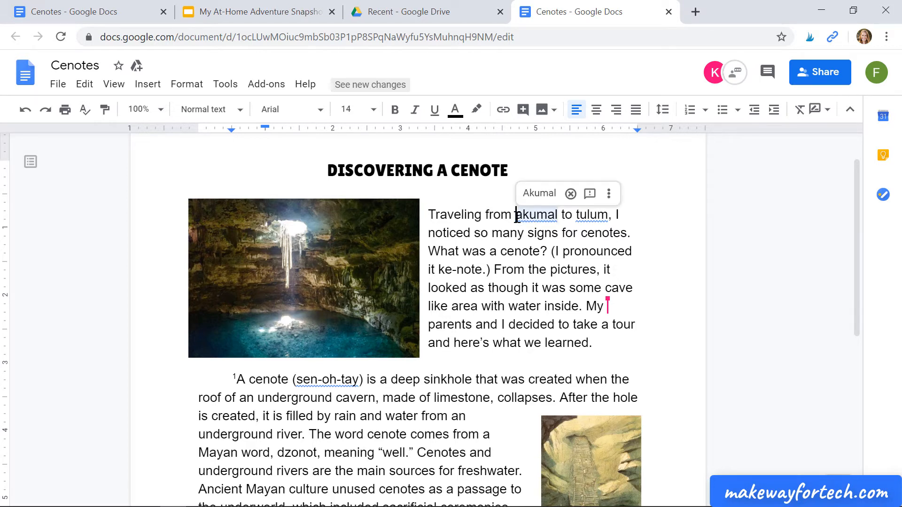
drag(517, 216, 609, 215)
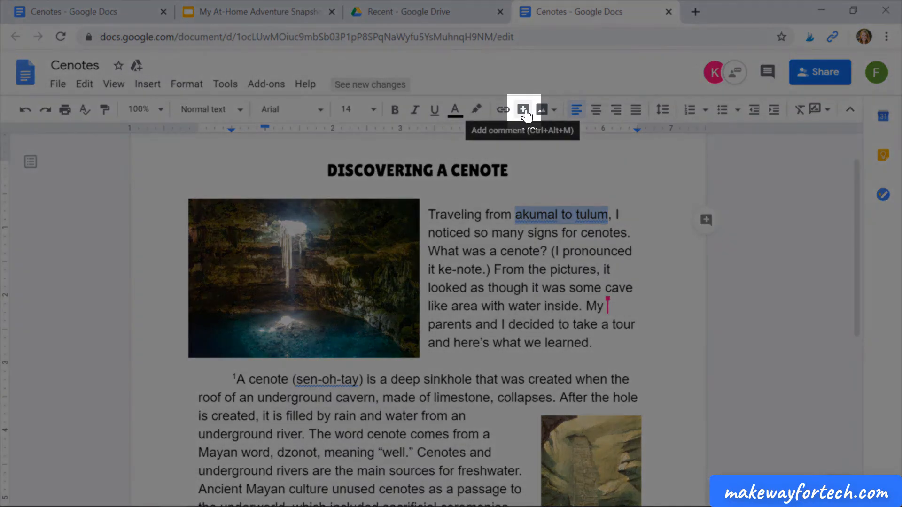
click(524, 111)
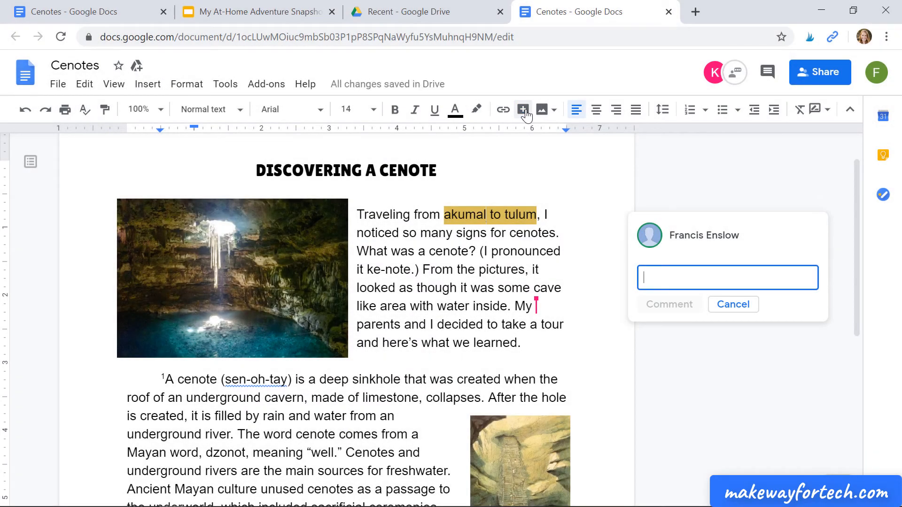
text(Proper no)
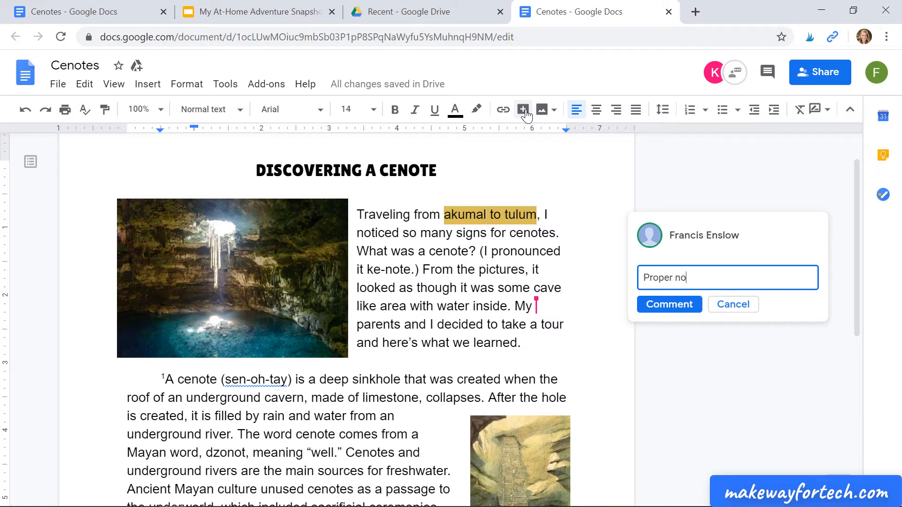
text(uns need cap)
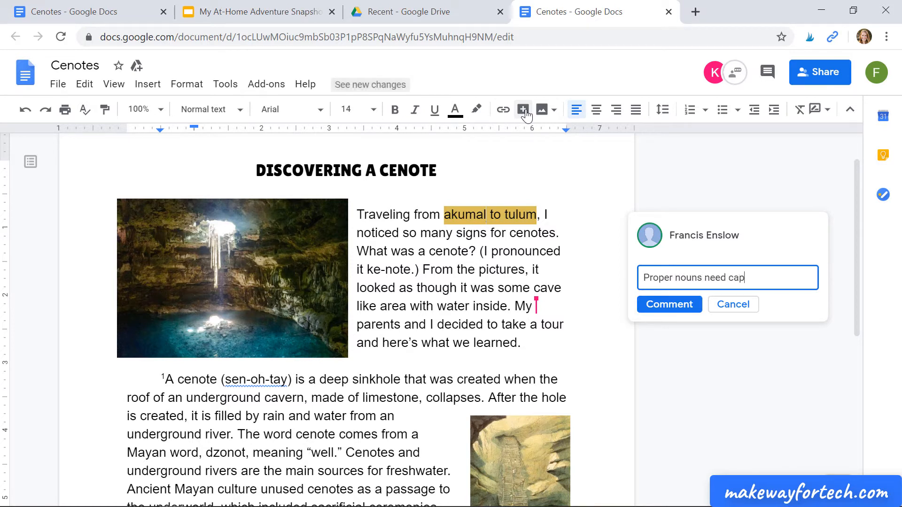
text(itals.)
click(647, 307)
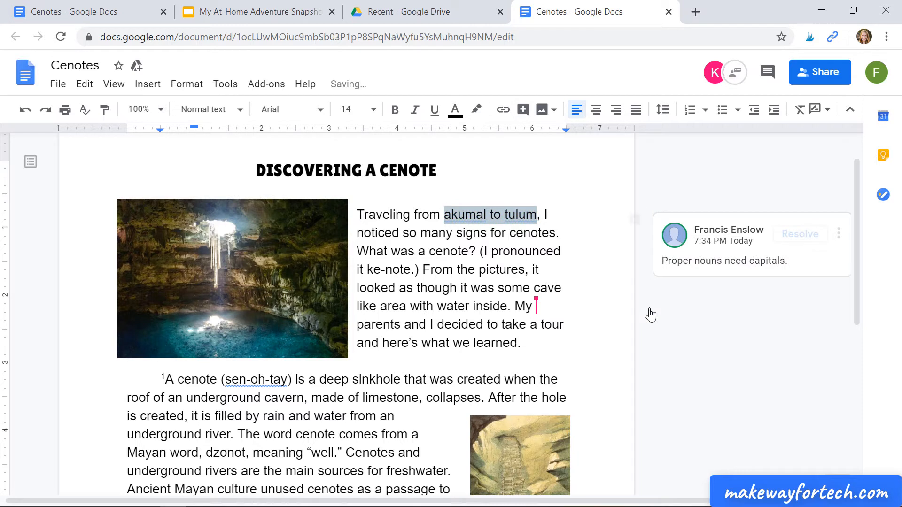
click(679, 334)
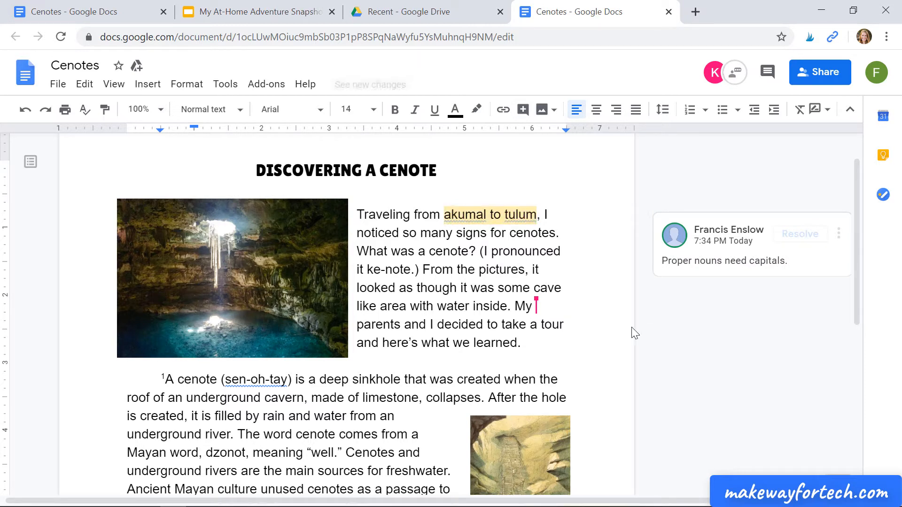
click(565, 324)
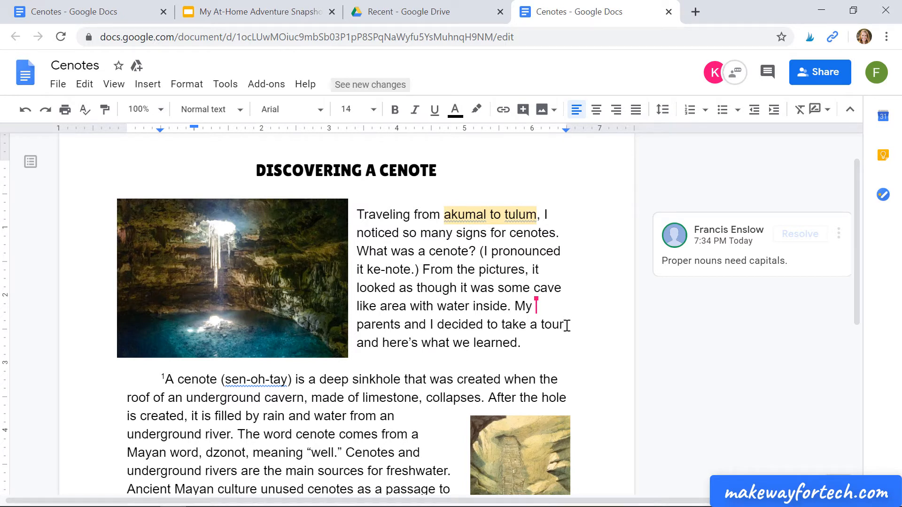
Step: In the document owner's Cenotes tab, capitalize Akumal and Tulum as the peer's comment asks, and resolve that comment
click(78, 11)
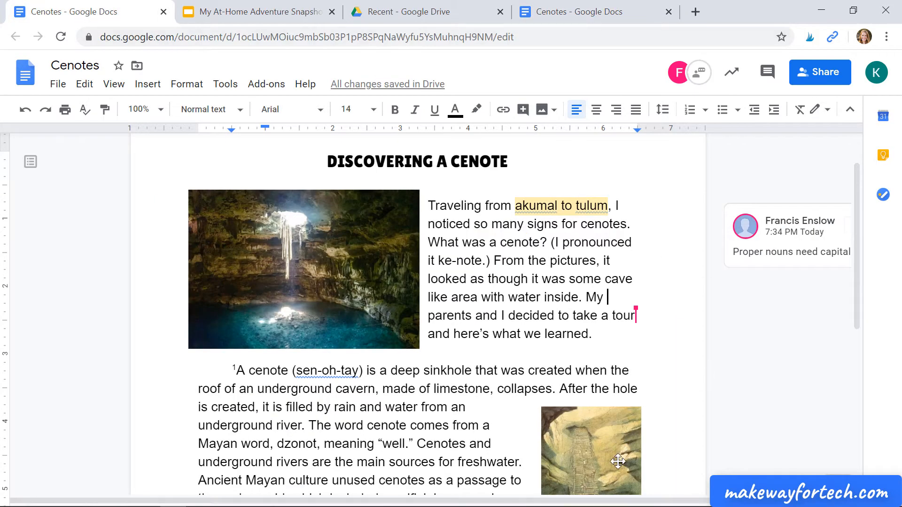
drag(642, 501, 714, 500)
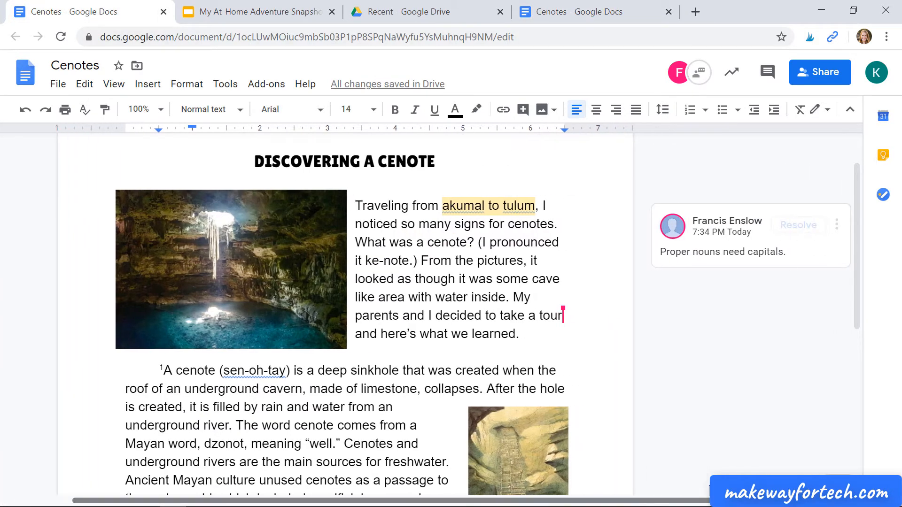
click(745, 352)
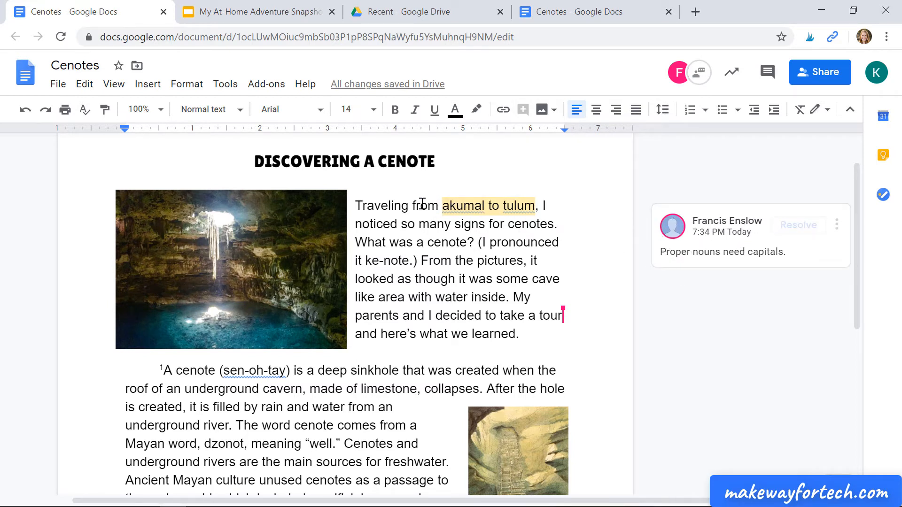
click(449, 207)
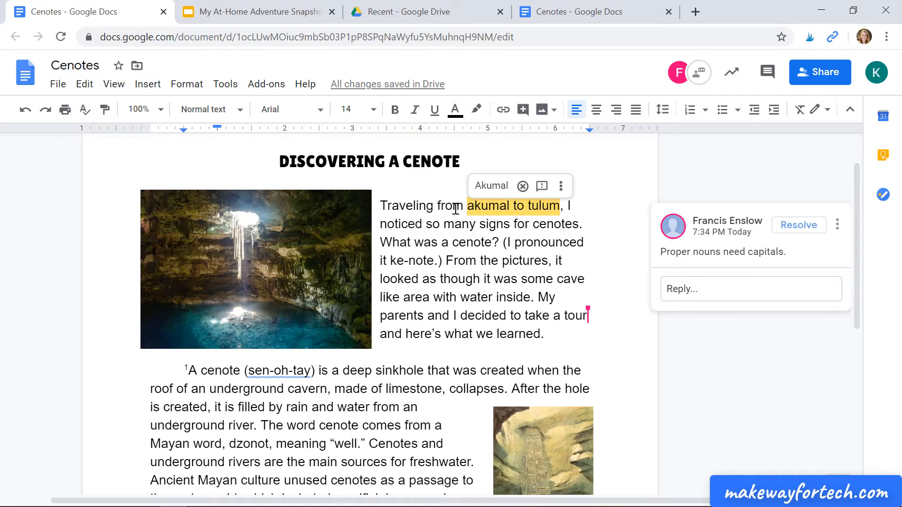
click(491, 185)
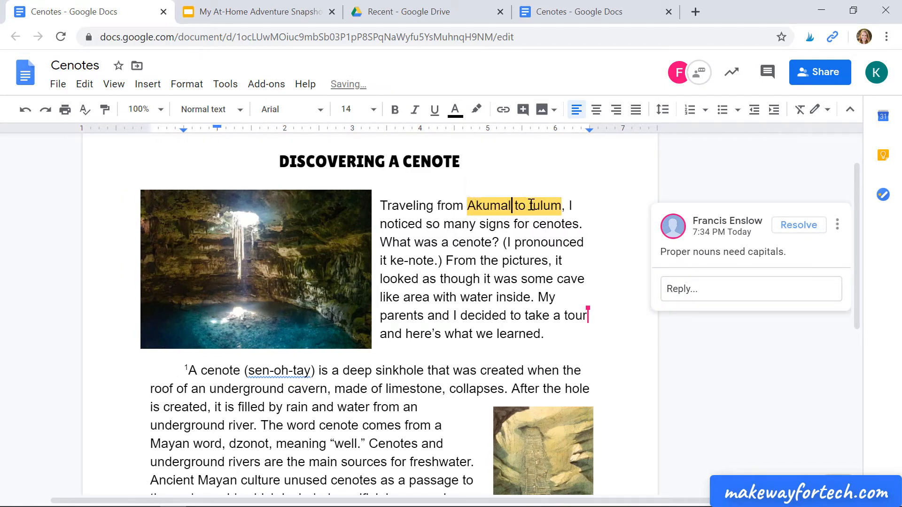
click(530, 205)
key(Delete)
text(T)
click(776, 370)
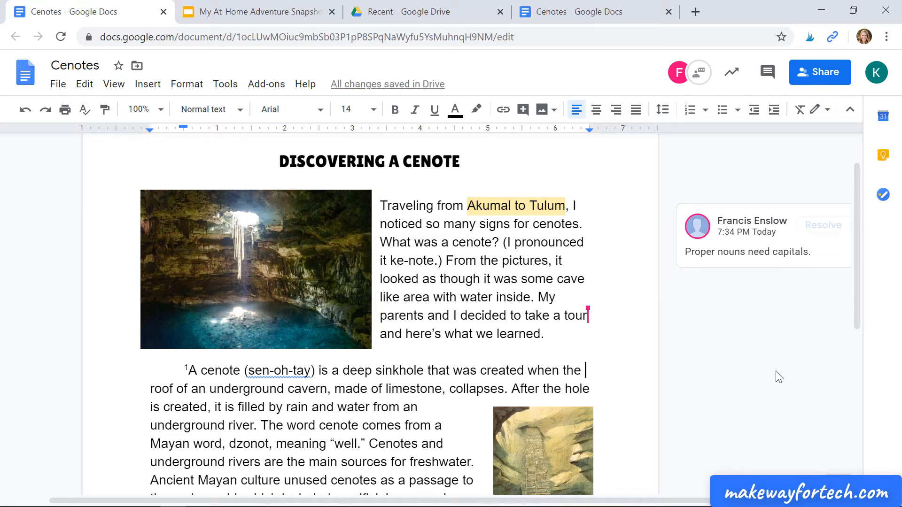
click(820, 228)
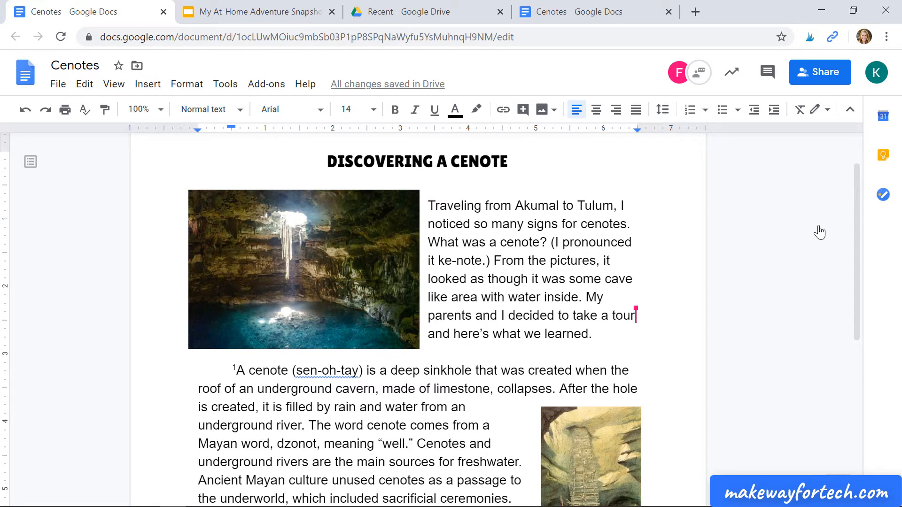
Step: Share the My At-Home Adventure Snapshot presentation with the recipient's suggested e-mail address, granting "Can comment" access, and send the invitation
click(256, 13)
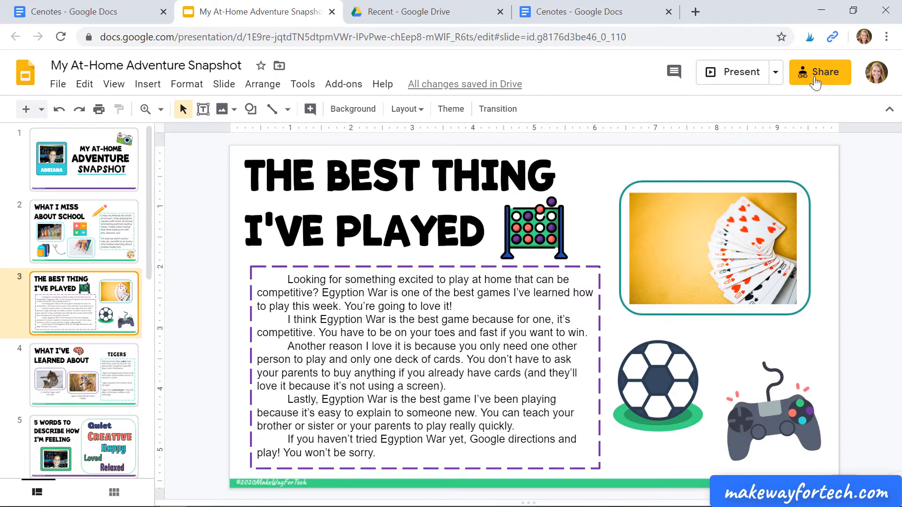
click(815, 81)
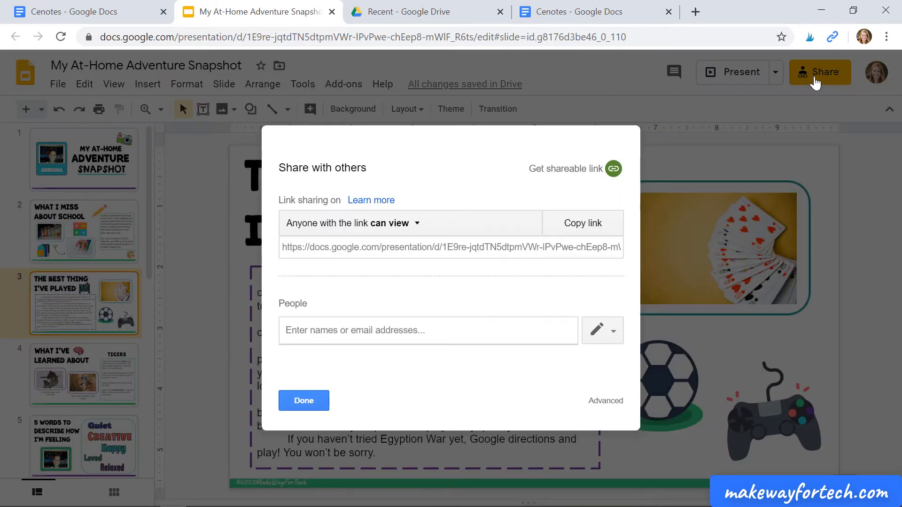
text(franci)
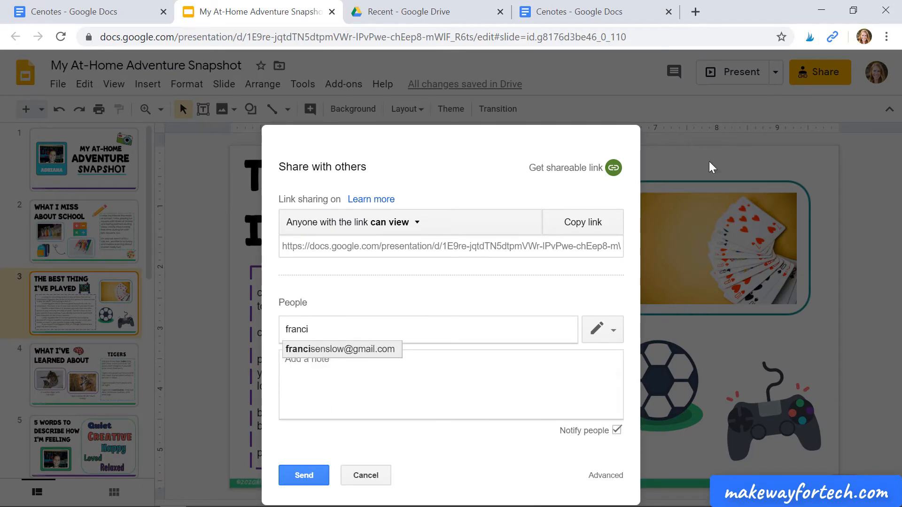
click(370, 352)
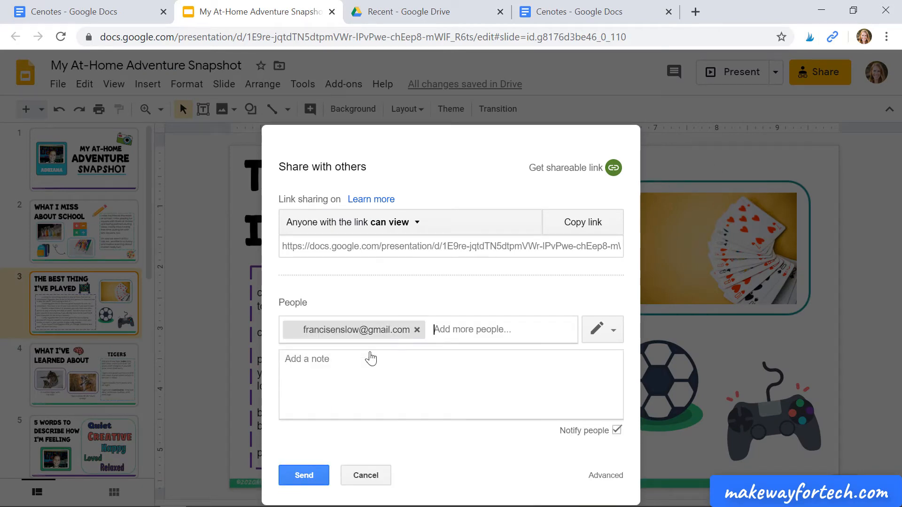
click(612, 335)
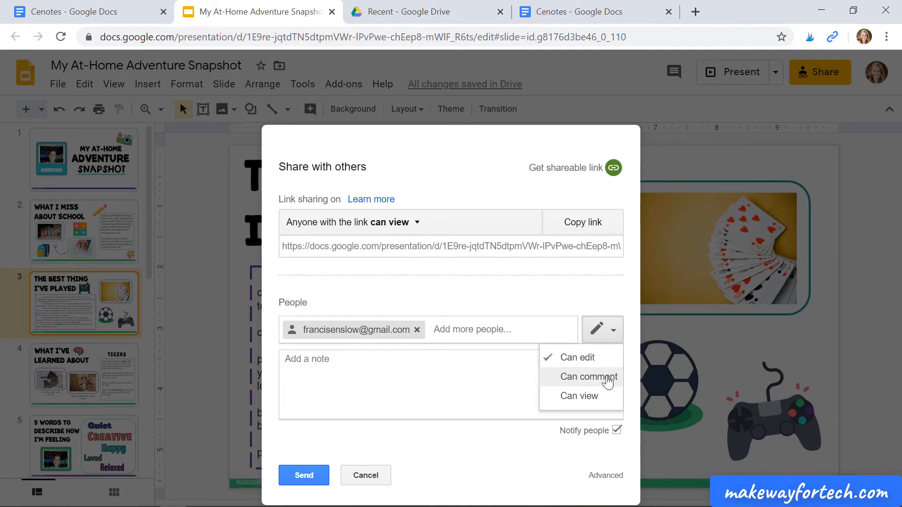
click(588, 377)
click(308, 484)
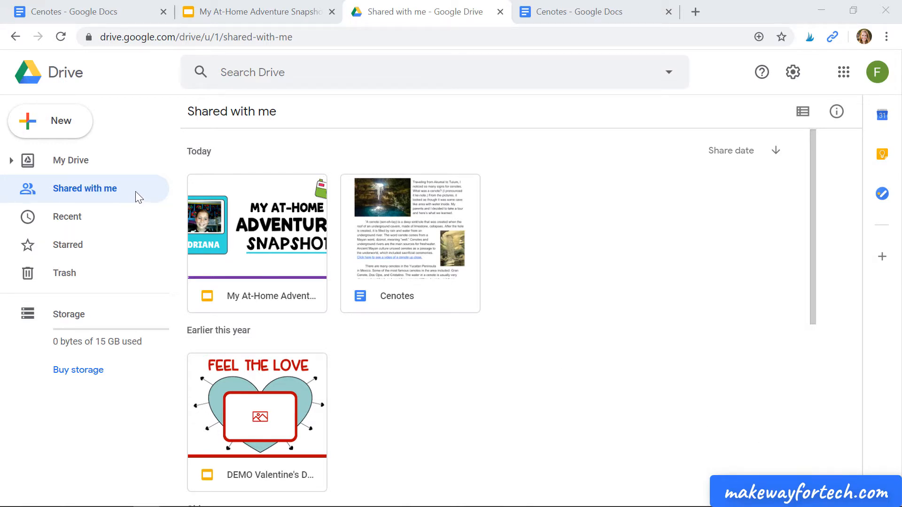
Step: Open My At-Home Adventure Snapshot from the recipient's shared files in Google Drive and collapse the speaker notes below the slide
click(285, 292)
double_click(284, 290)
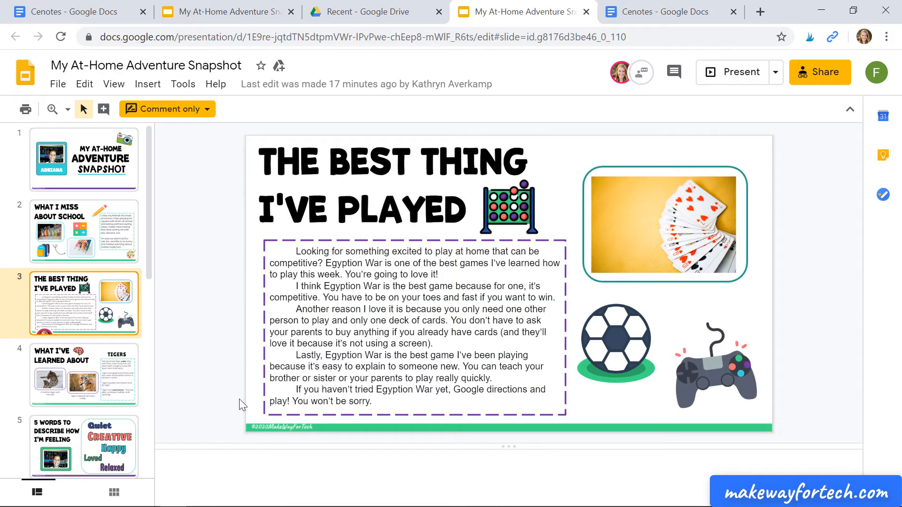
drag(509, 447, 501, 502)
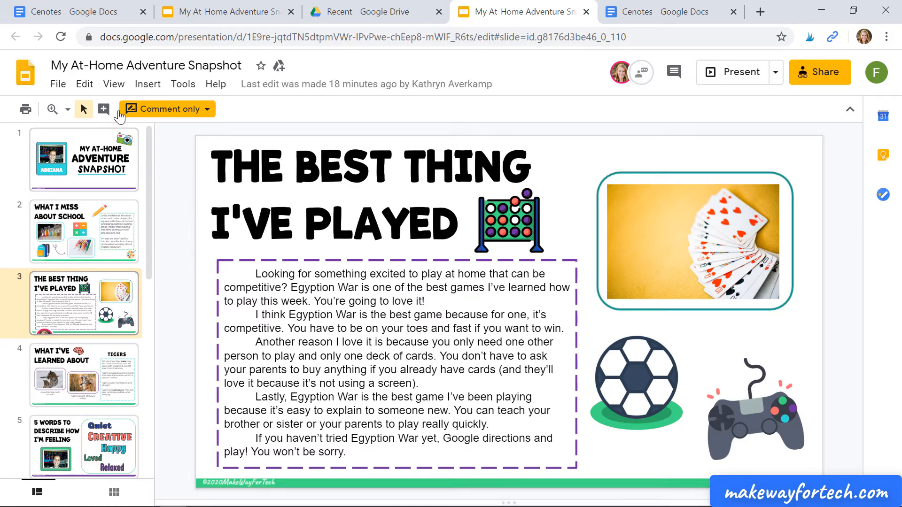
Step: Start a comment on the whole of slide 3, discard it, and select the playing-cards picture as the comment target
click(104, 110)
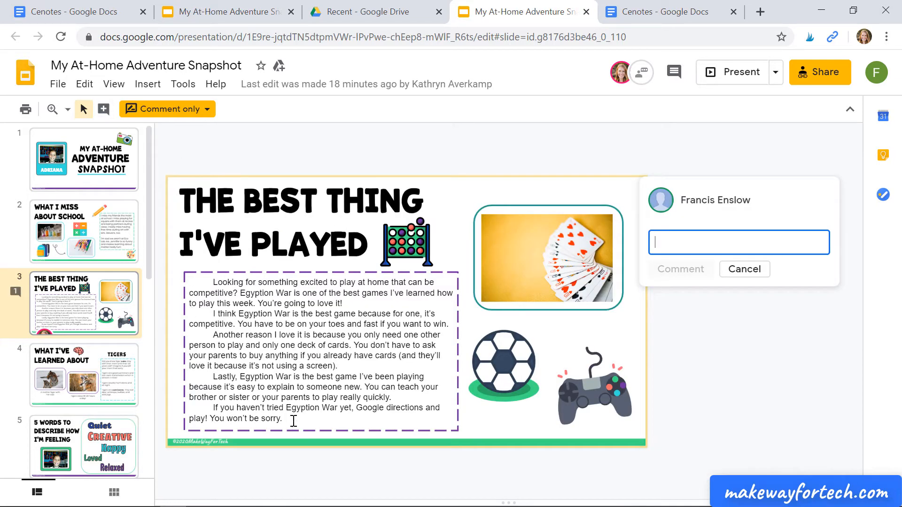
click(739, 271)
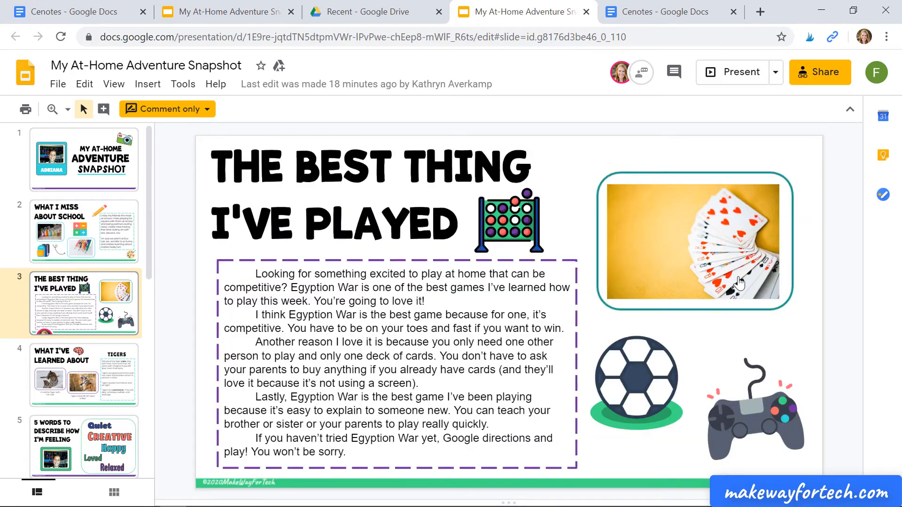
click(683, 240)
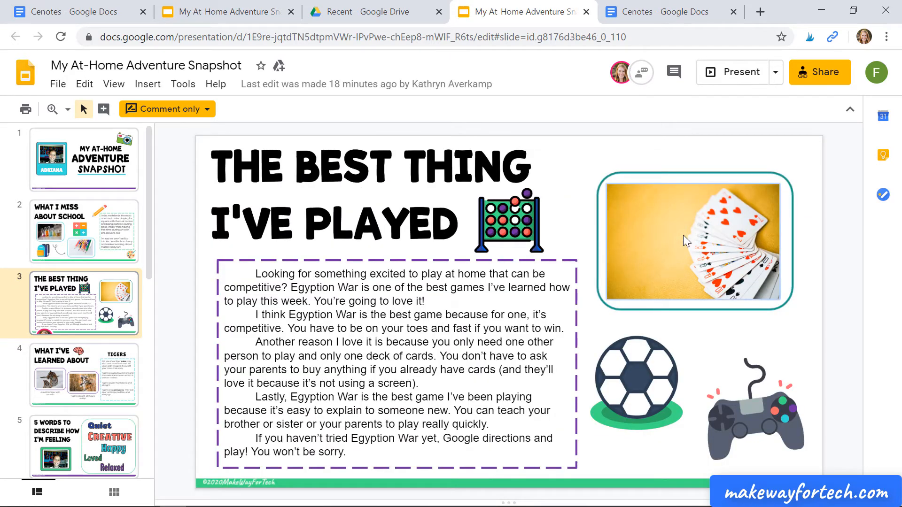